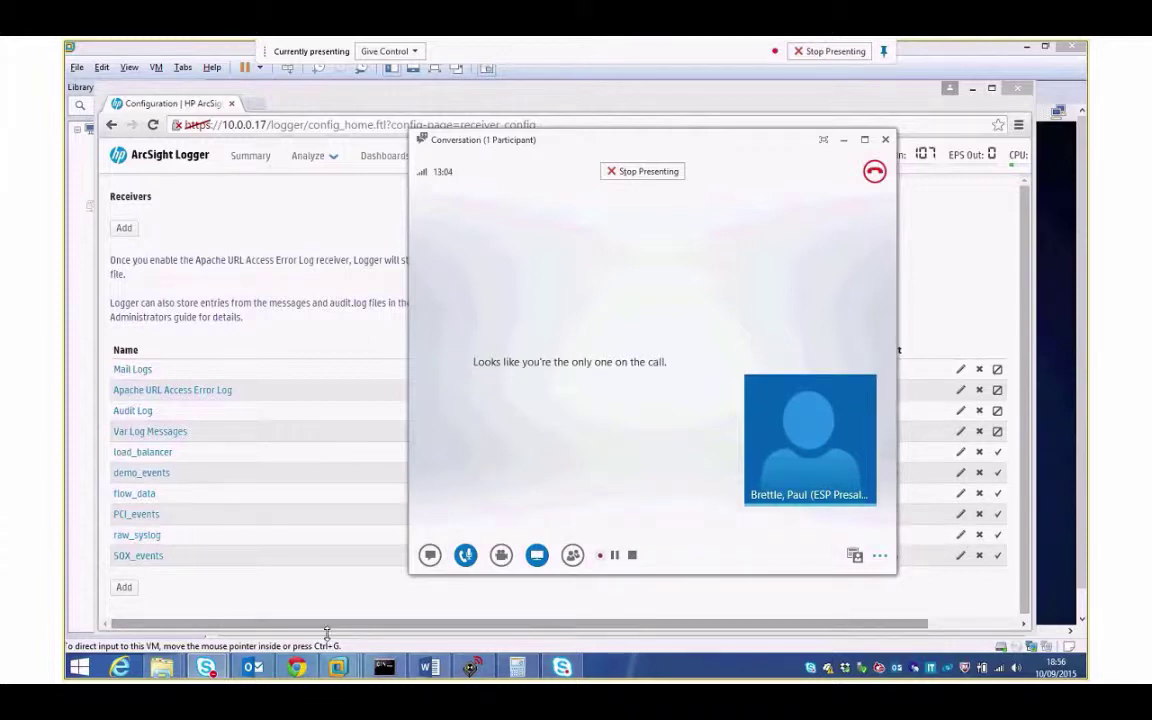
pyautogui.click(688, 567)
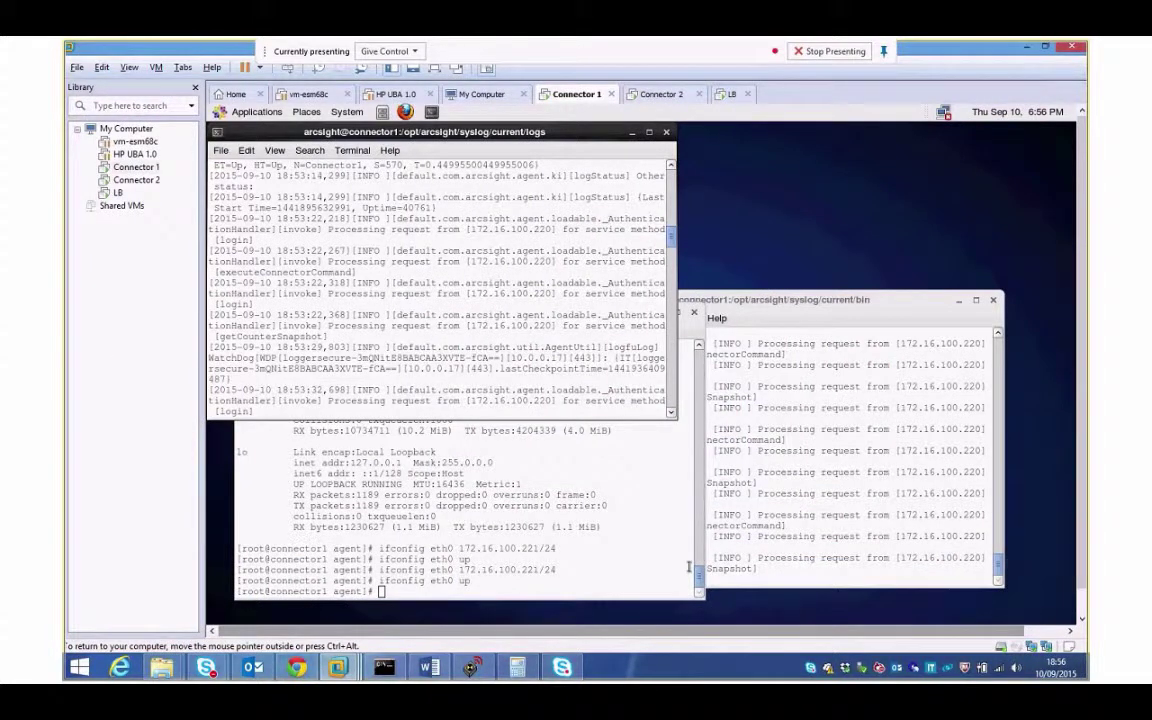
pyautogui.click(670, 95)
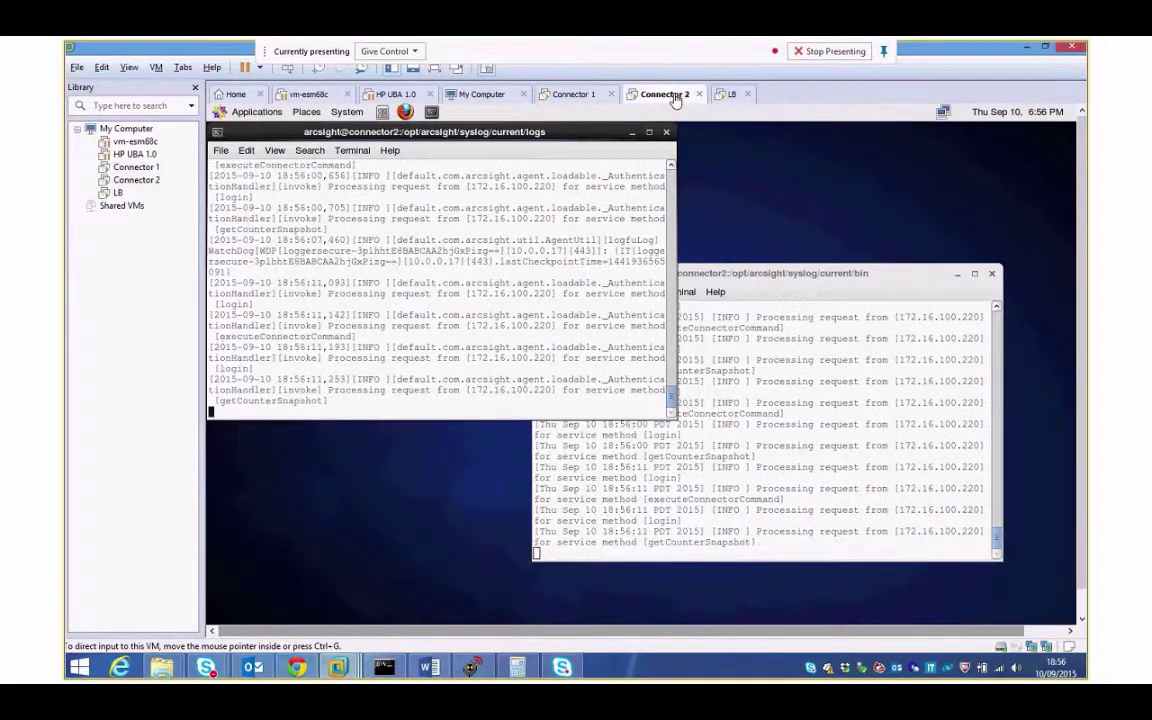
pyautogui.click(729, 96)
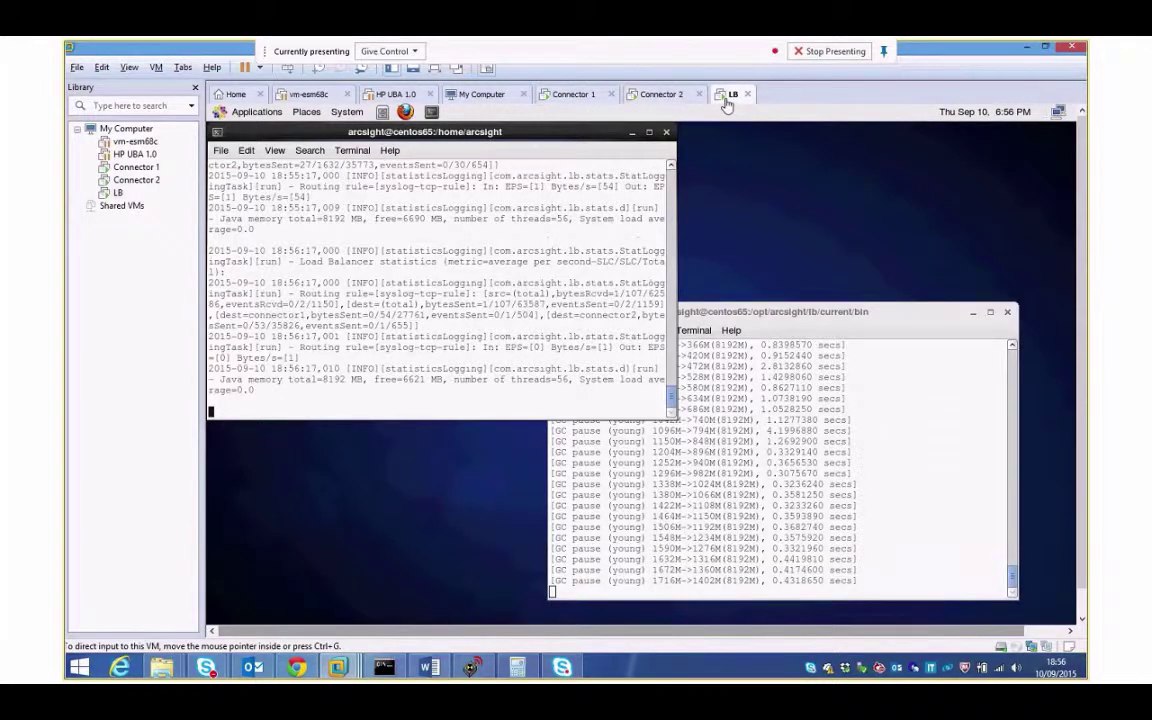
pyautogui.click(580, 94)
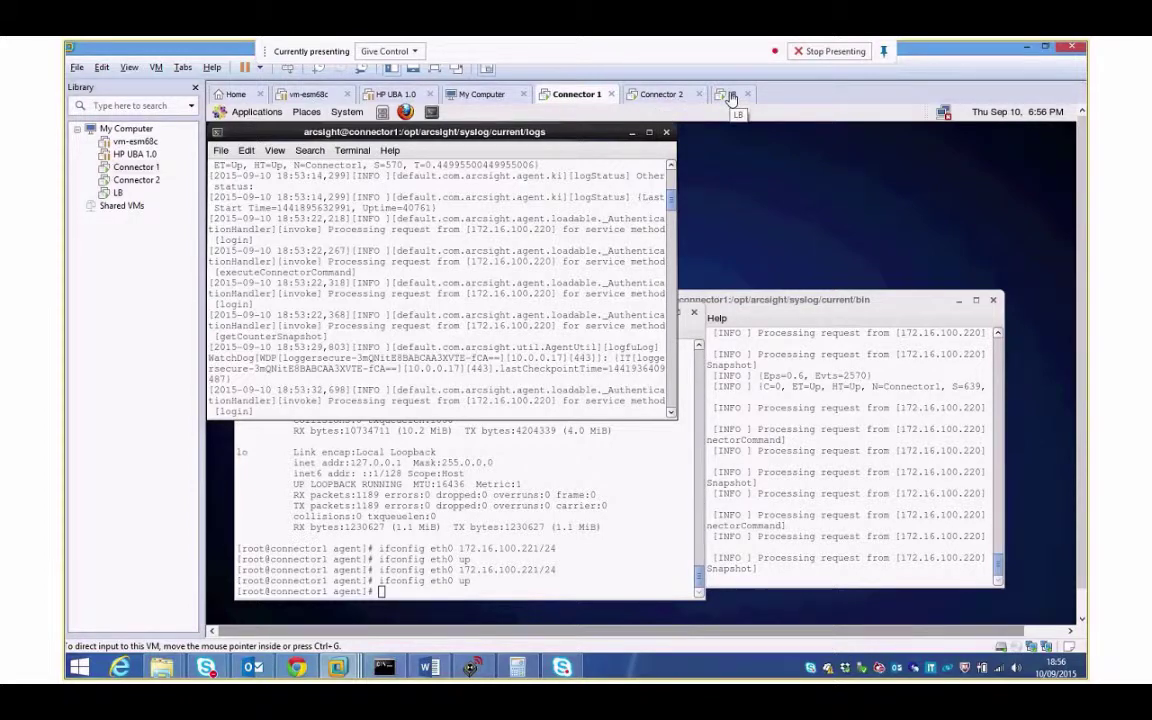
# Bring up ArcSight Logger's Summary of event counts per receiver, then return to the Connector 1 VM
pyautogui.click(298, 667)
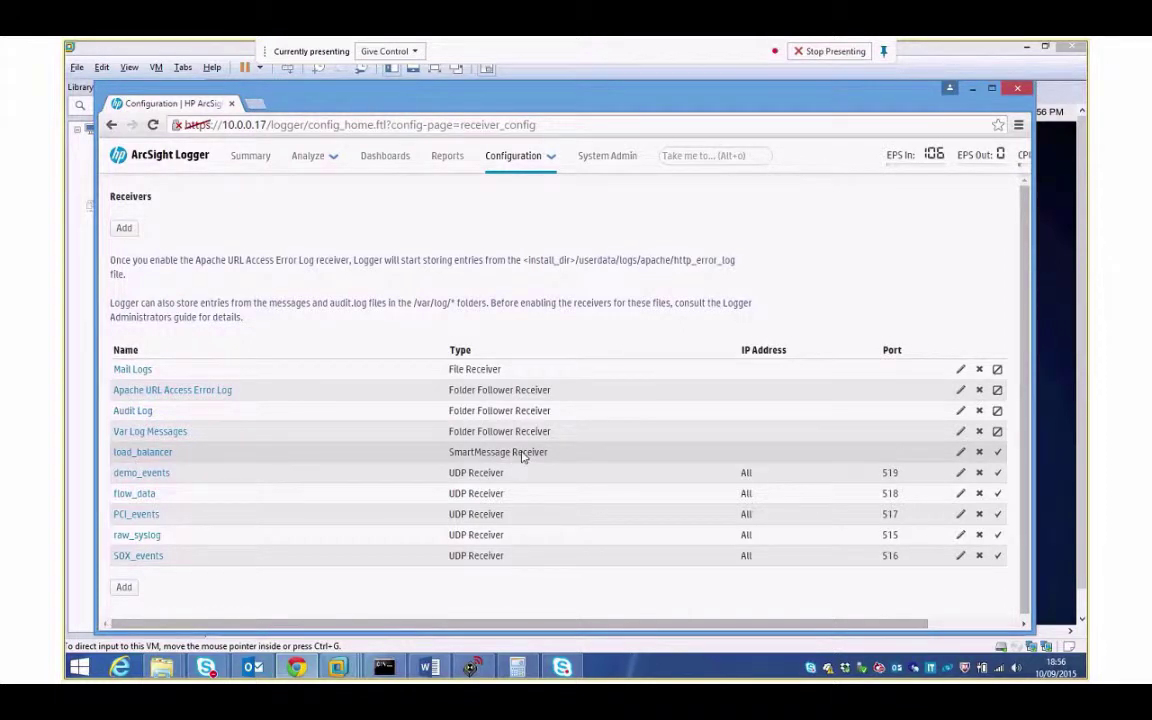
pyautogui.click(252, 157)
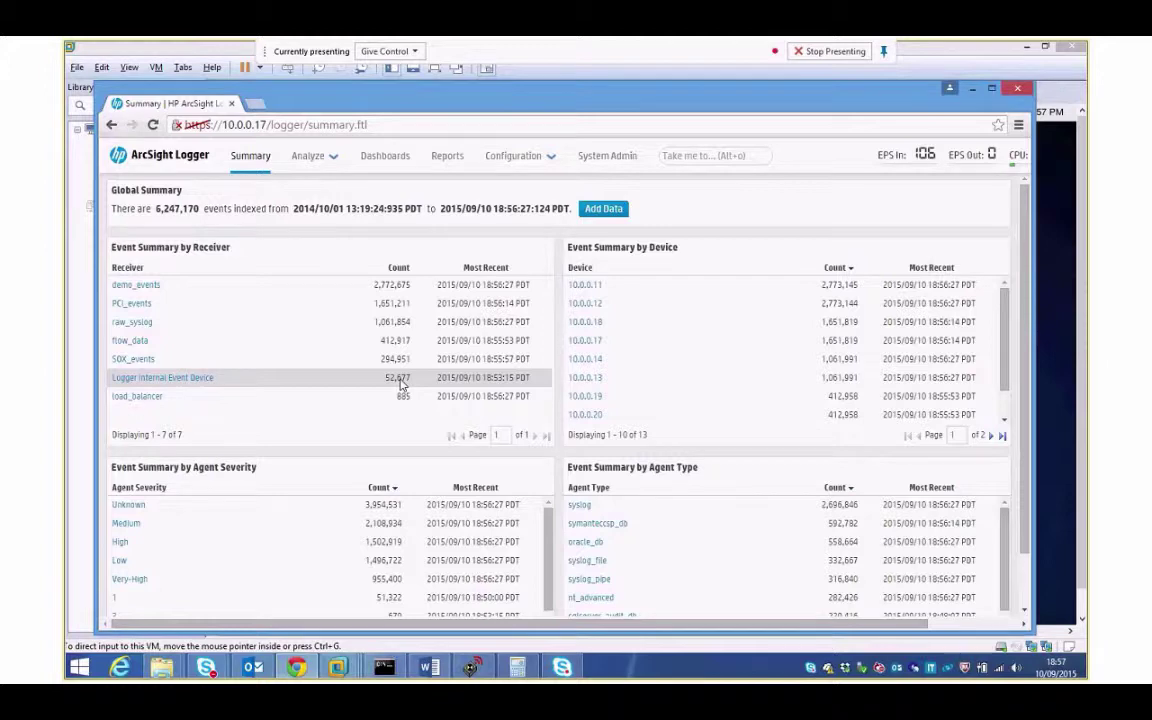
pyautogui.hotkey('alt', 'Tab')
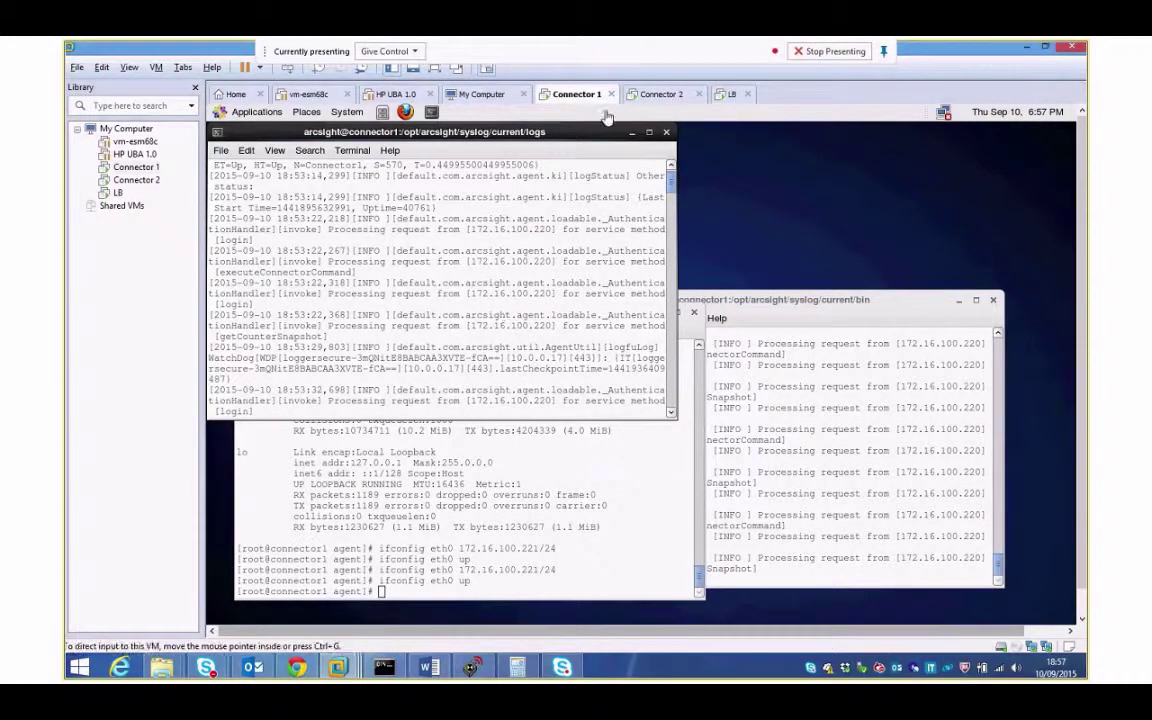
# Scroll the LB machine's load balancer statistics for connector1 and connector2 and highlight the SLC/SLC units
pyautogui.click(731, 96)
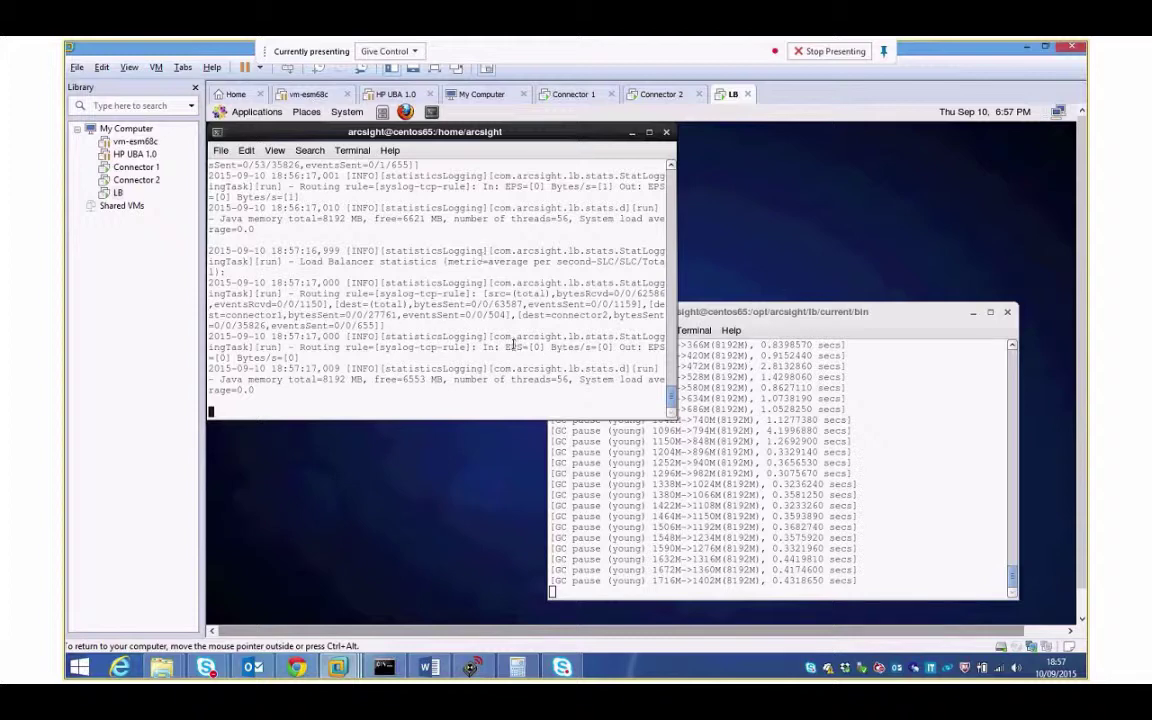
pyautogui.scroll(2, 510, 346)
pyautogui.scroll(1, 510, 346)
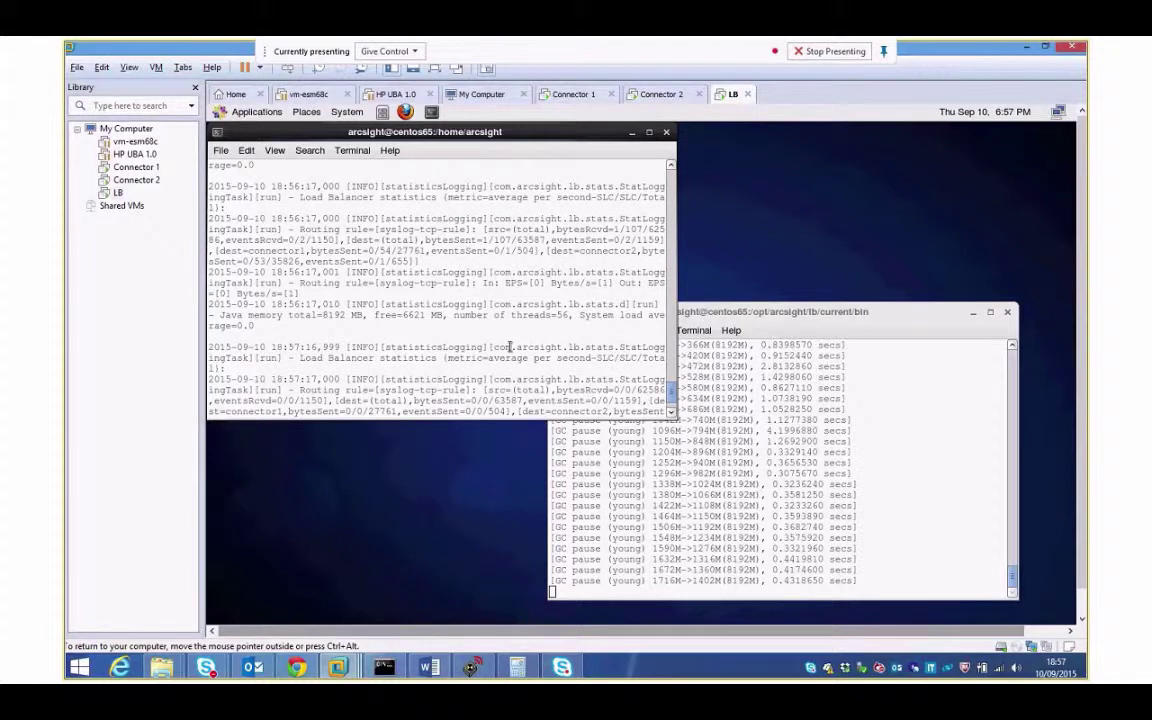
pyautogui.scroll(2, 510, 346)
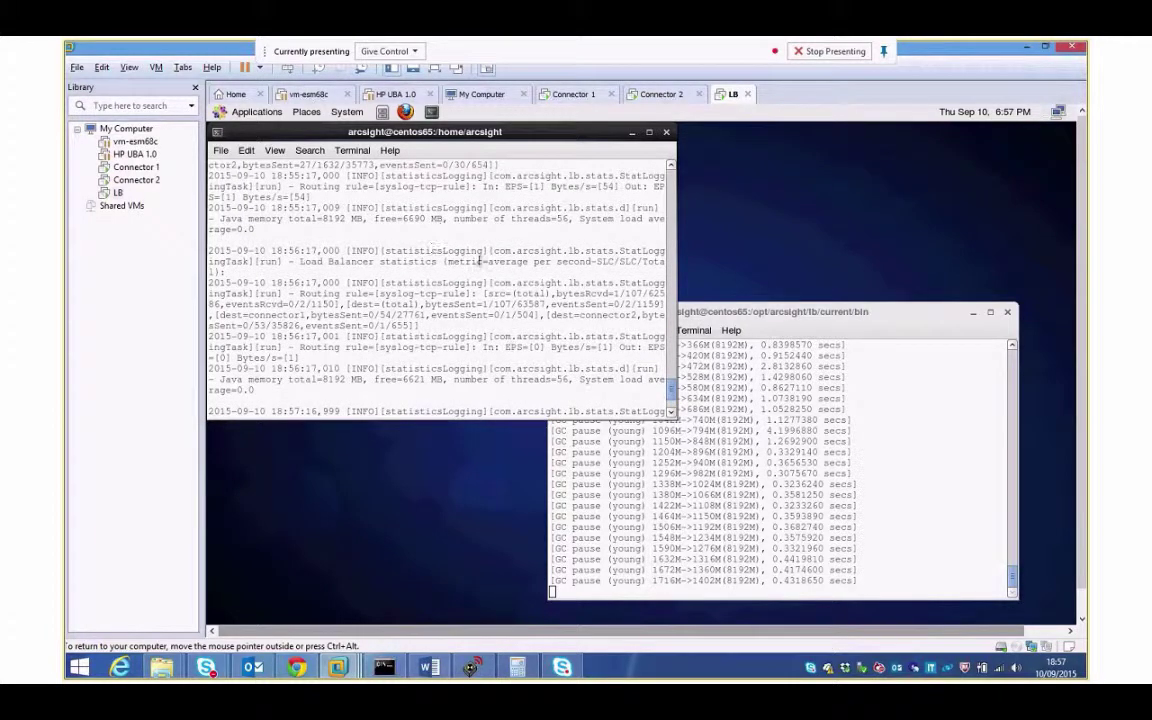
pyautogui.moveTo(597, 261); pyautogui.dragTo(636, 261)
# Review Connector 1's processing-request log and output terminal, then move on to the Connector 2 machine
pyautogui.click(576, 99)
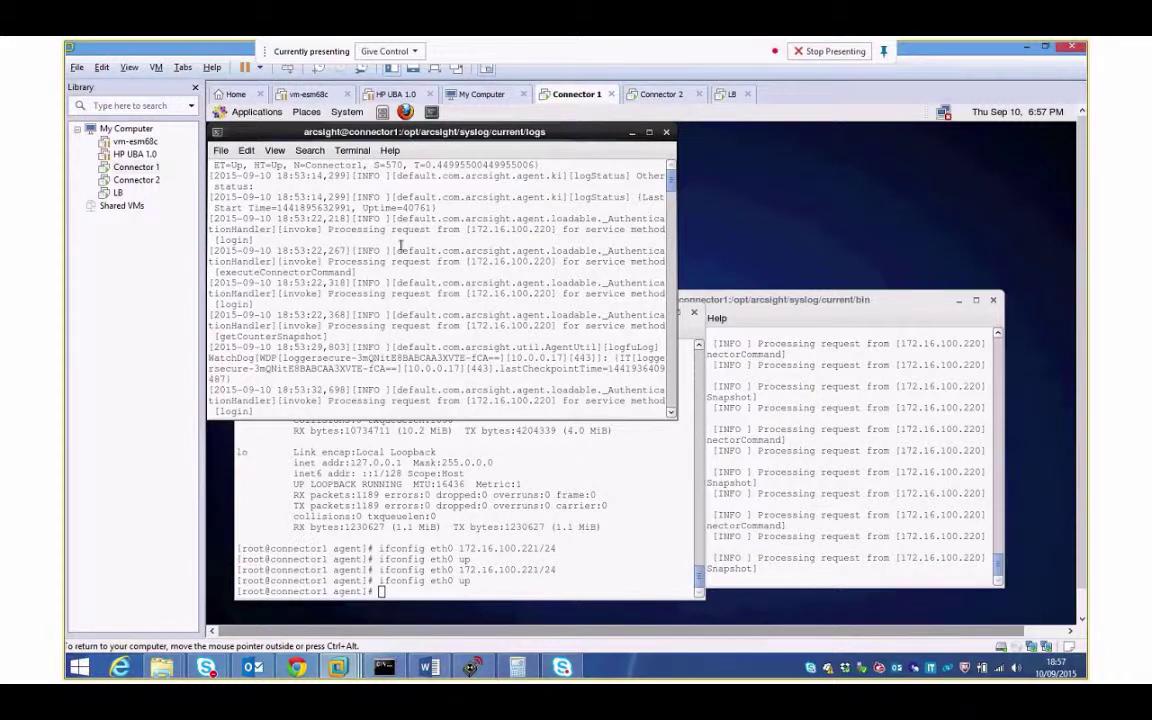
pyautogui.tripleClick(530, 231)
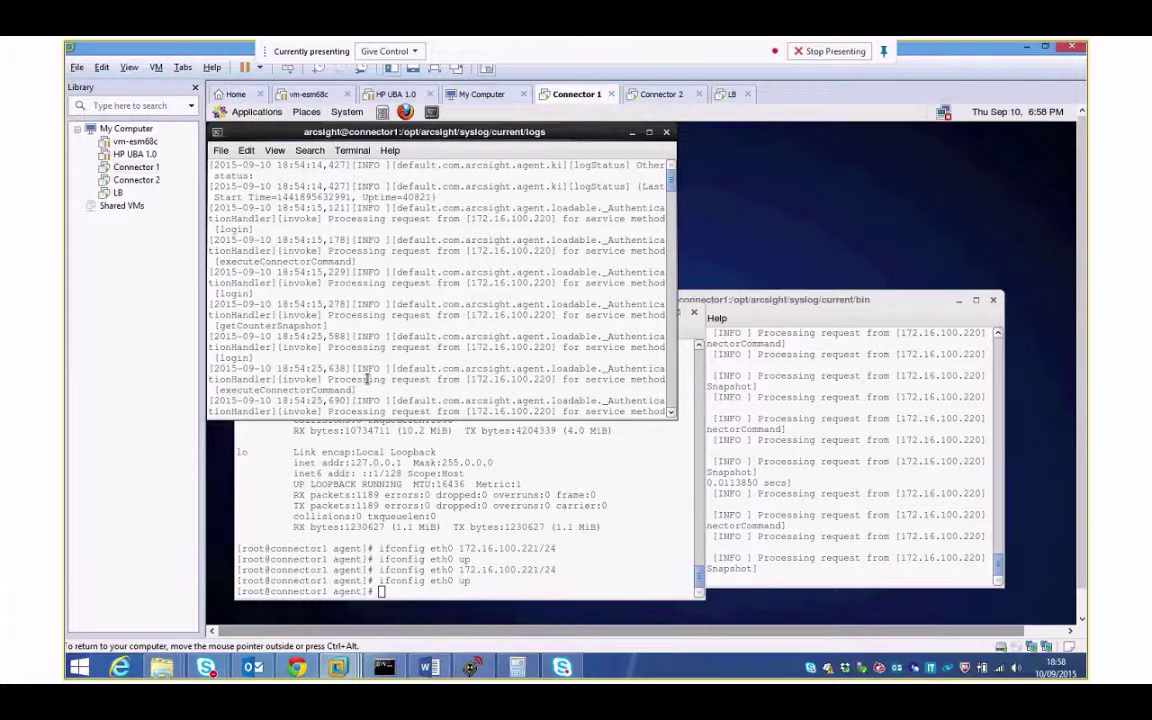
pyautogui.scroll(-5, 600, 300)
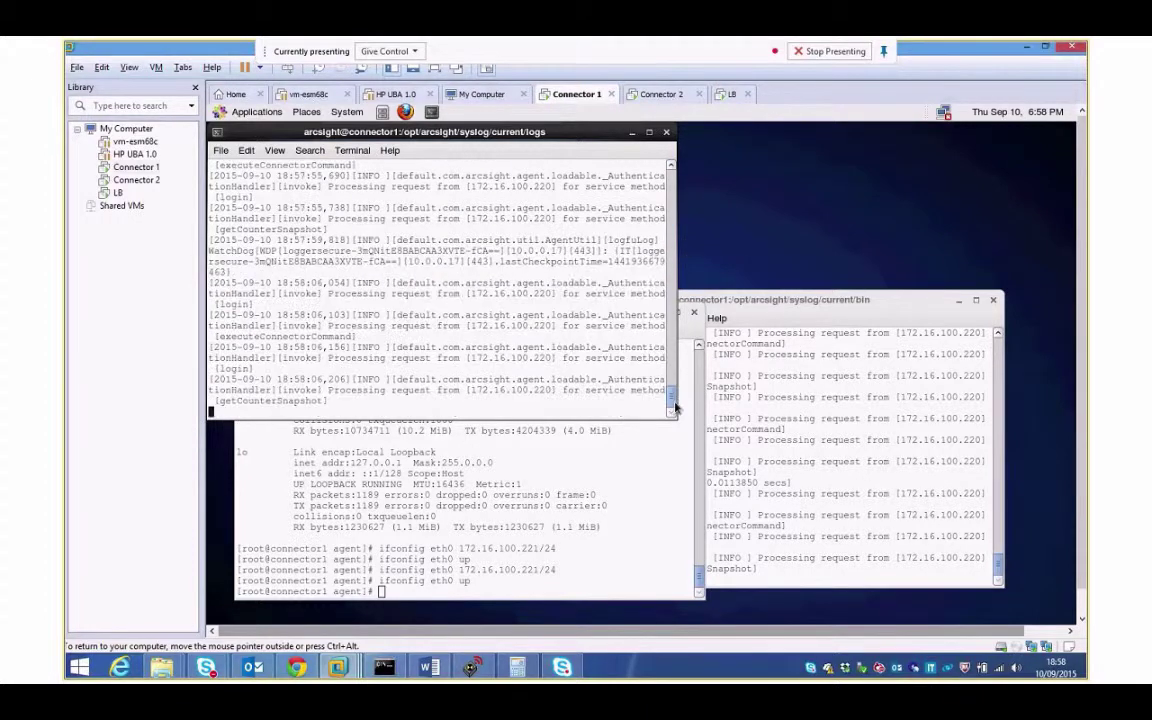
pyautogui.click(812, 470)
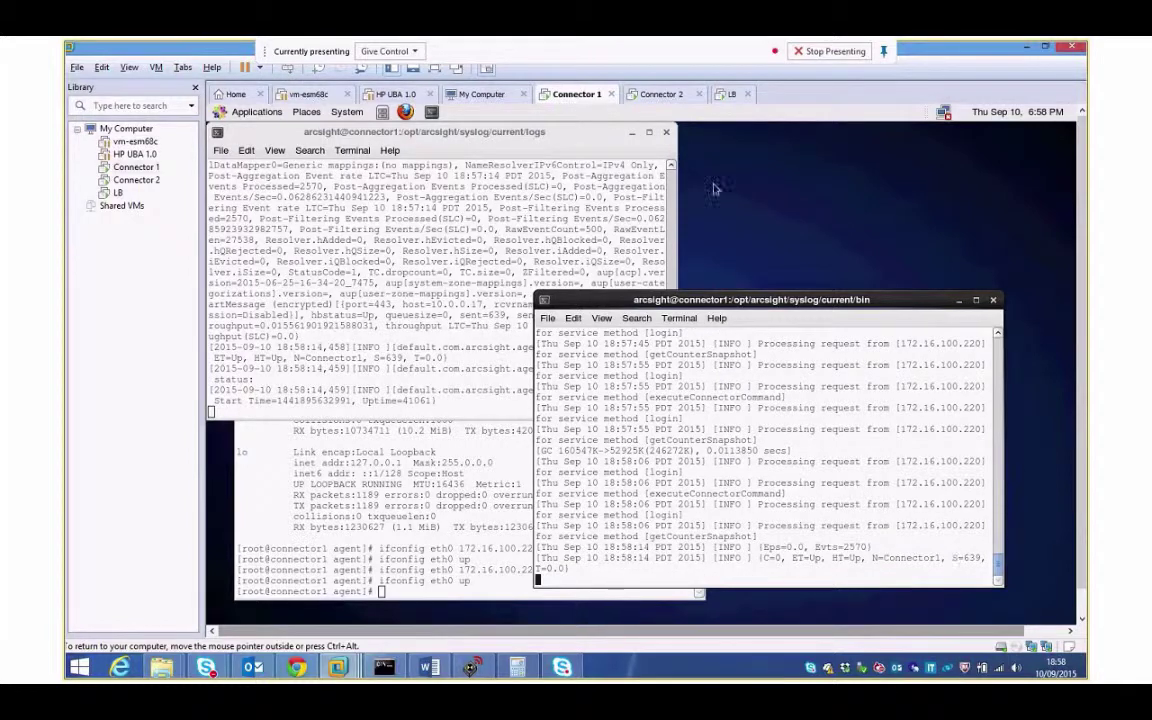
pyautogui.click(661, 94)
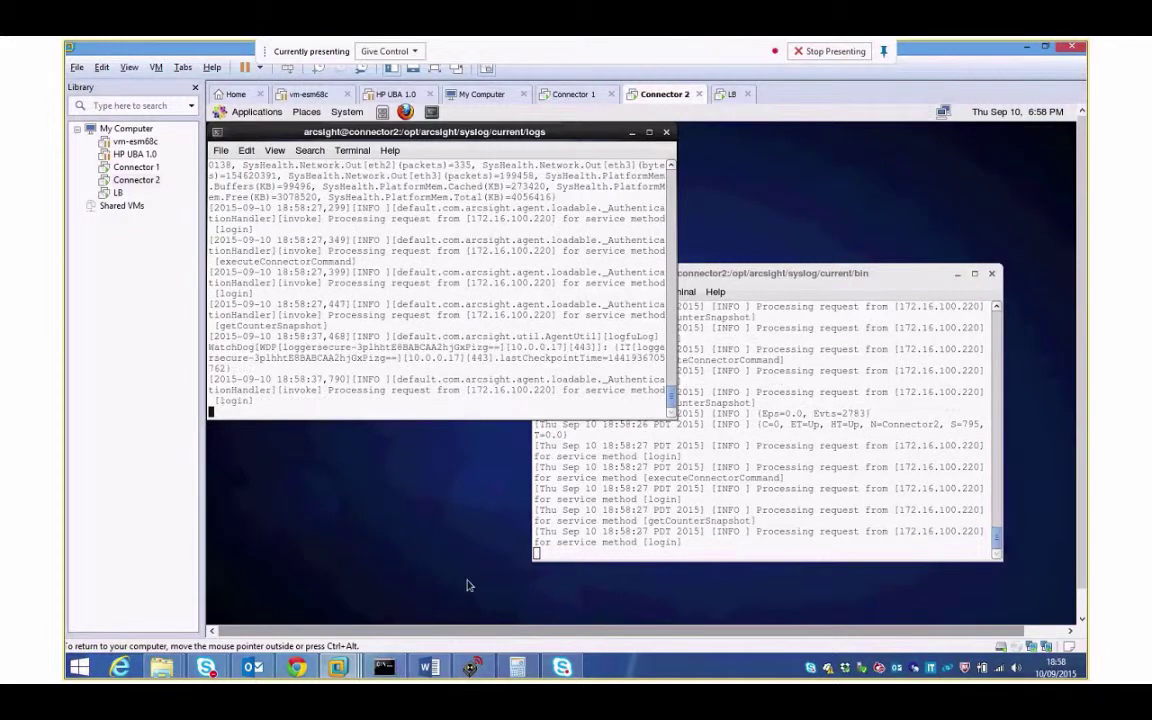
# Check Kiwi's target IP 172.16.100.220 for the UDP port 513 test messages, then return to Connector 2
pyautogui.click(472, 665)
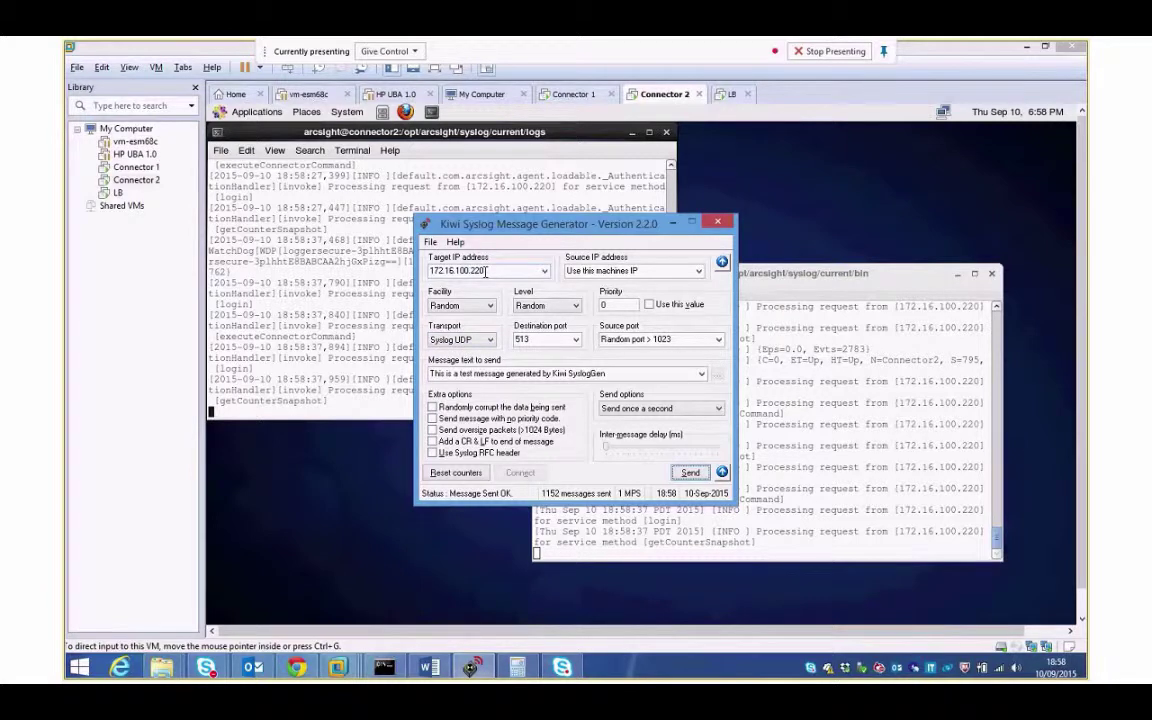
pyautogui.doubleClick(486, 271)
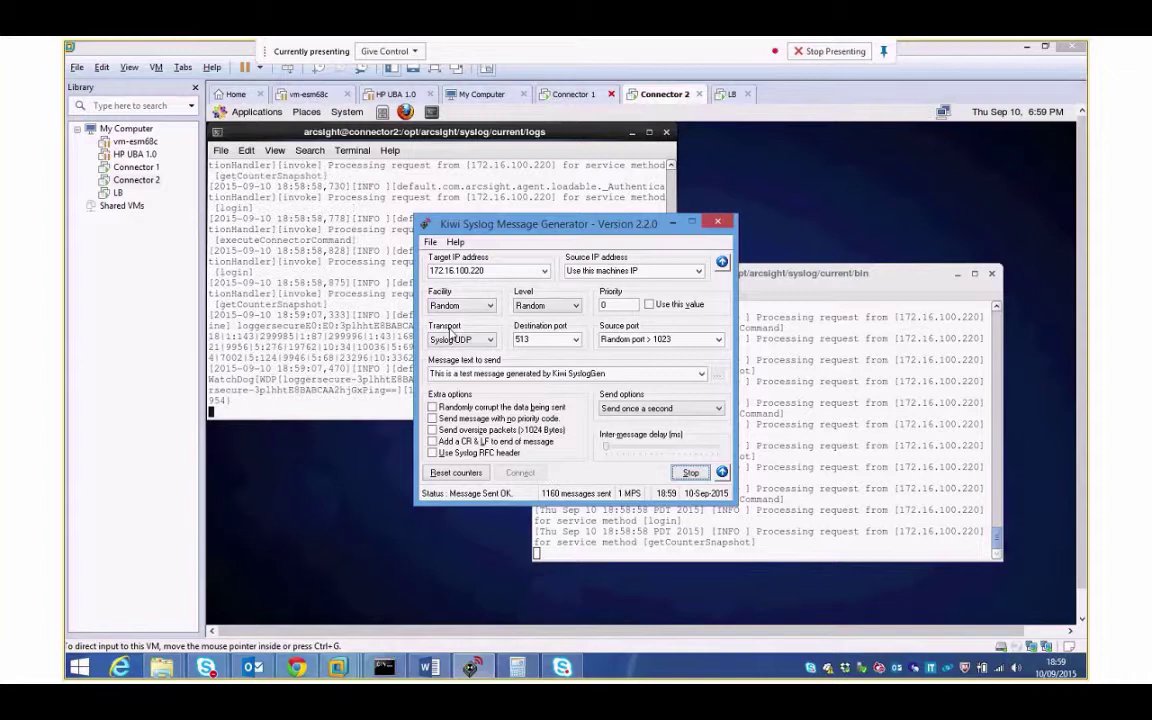
pyautogui.click(478, 137)
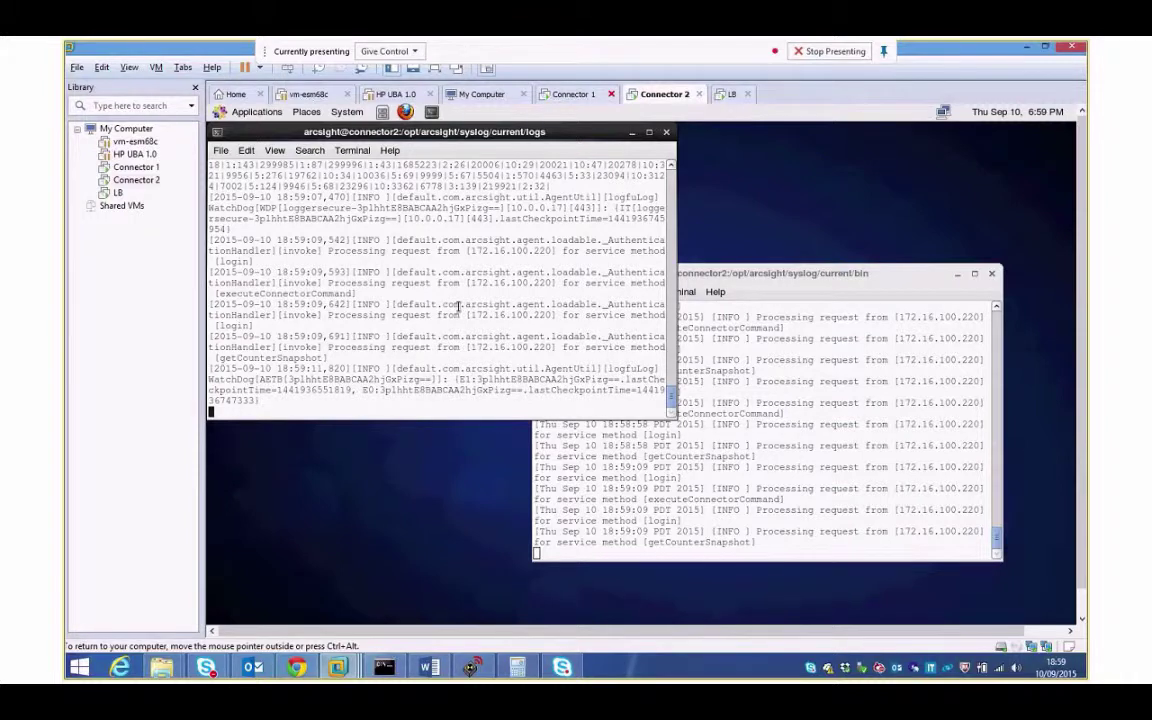
# Bring the Connector 1 VM forward to see its new 18:59 log entries
pyautogui.click(573, 95)
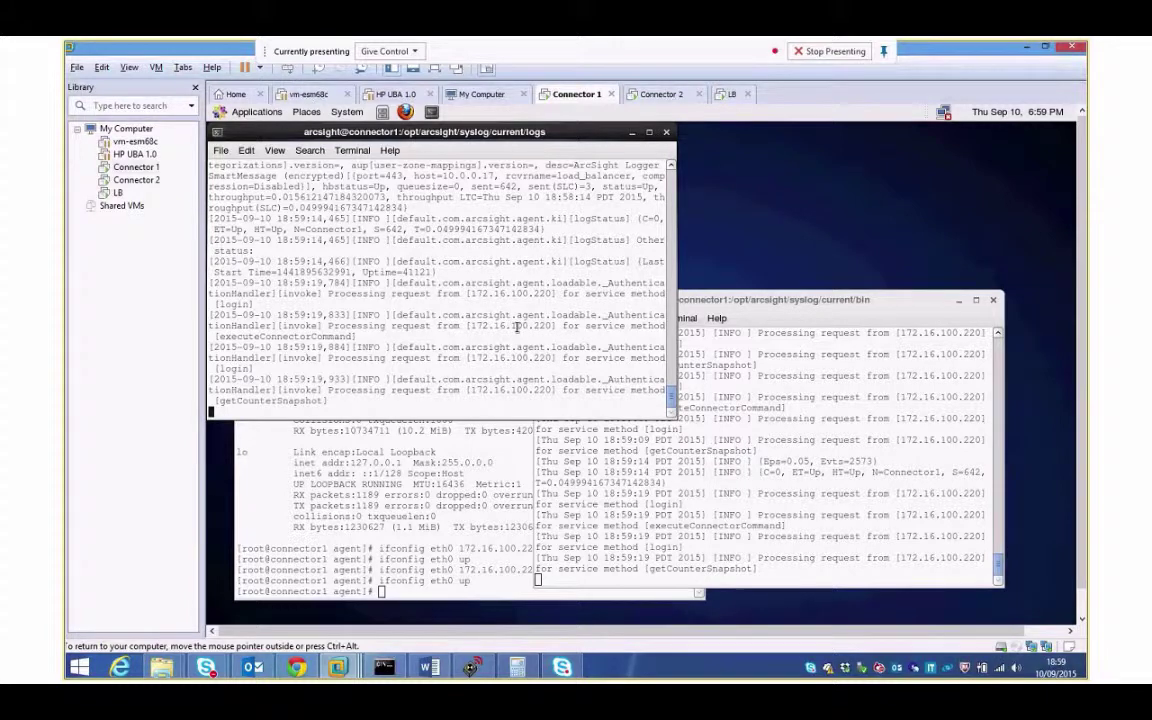
# Use Analyze > Search to run agentHostName CONTAINS connector, returning 230 events
pyautogui.hotkey('alt', 'Tab')
pyautogui.click(308, 155)
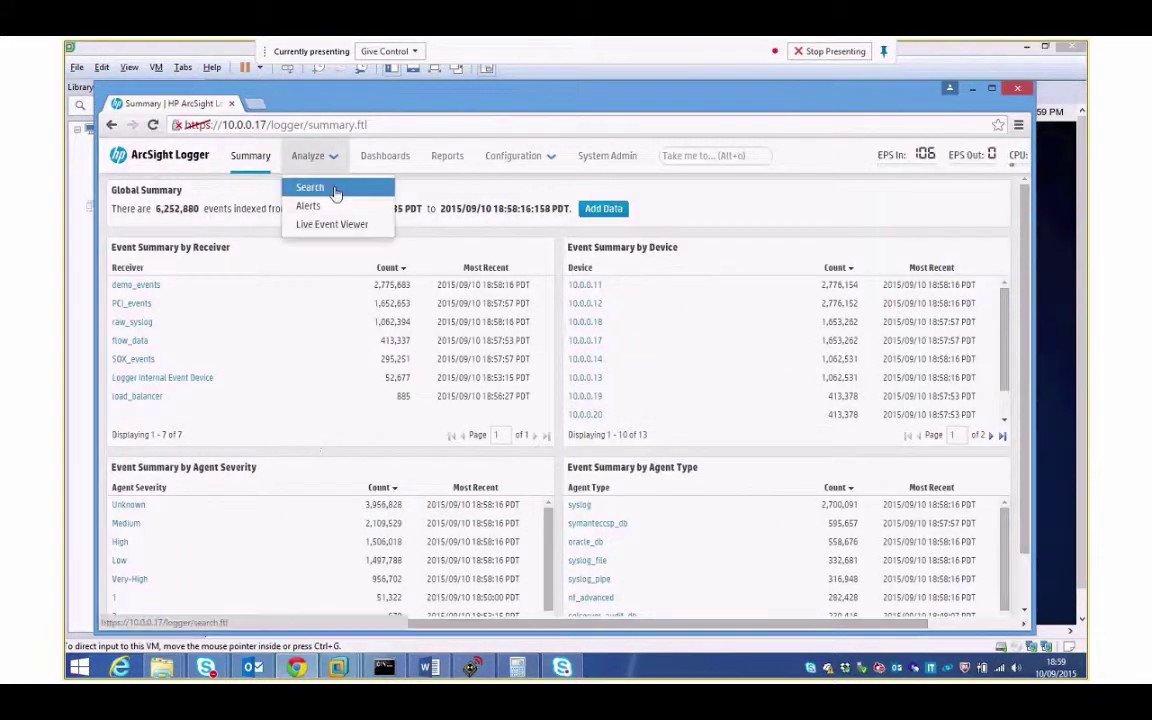
pyautogui.click(336, 190)
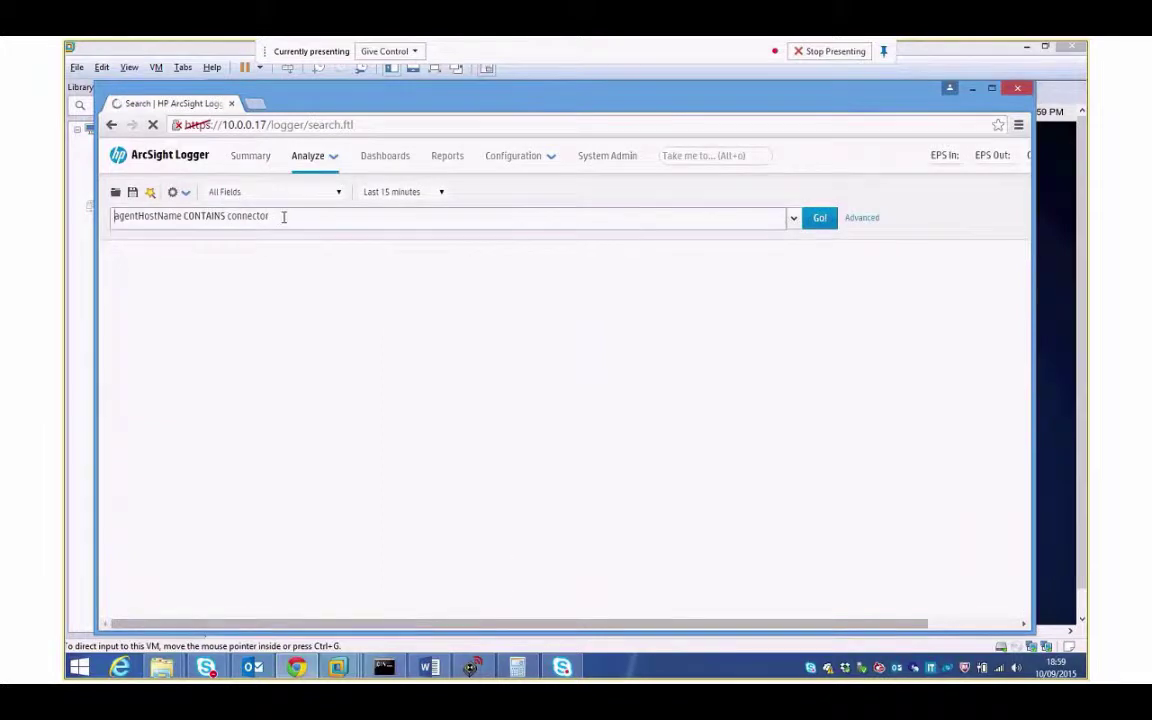
pyautogui.moveTo(283, 216); pyautogui.dragTo(105, 216)
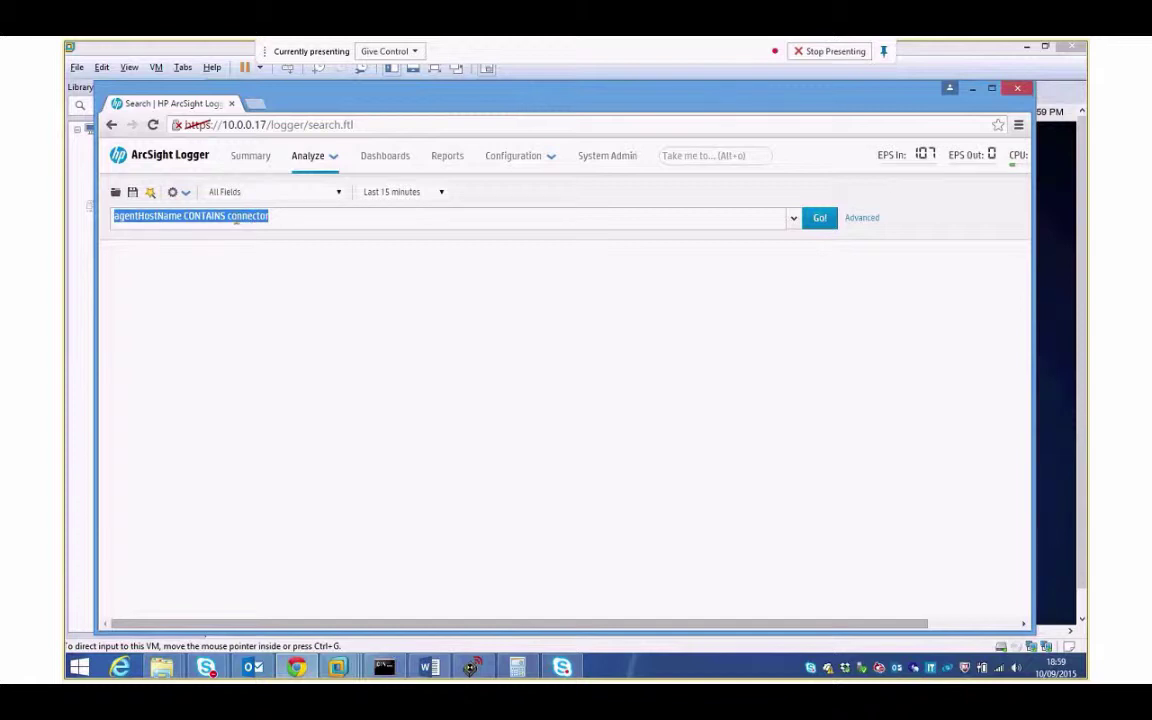
pyautogui.click(819, 218)
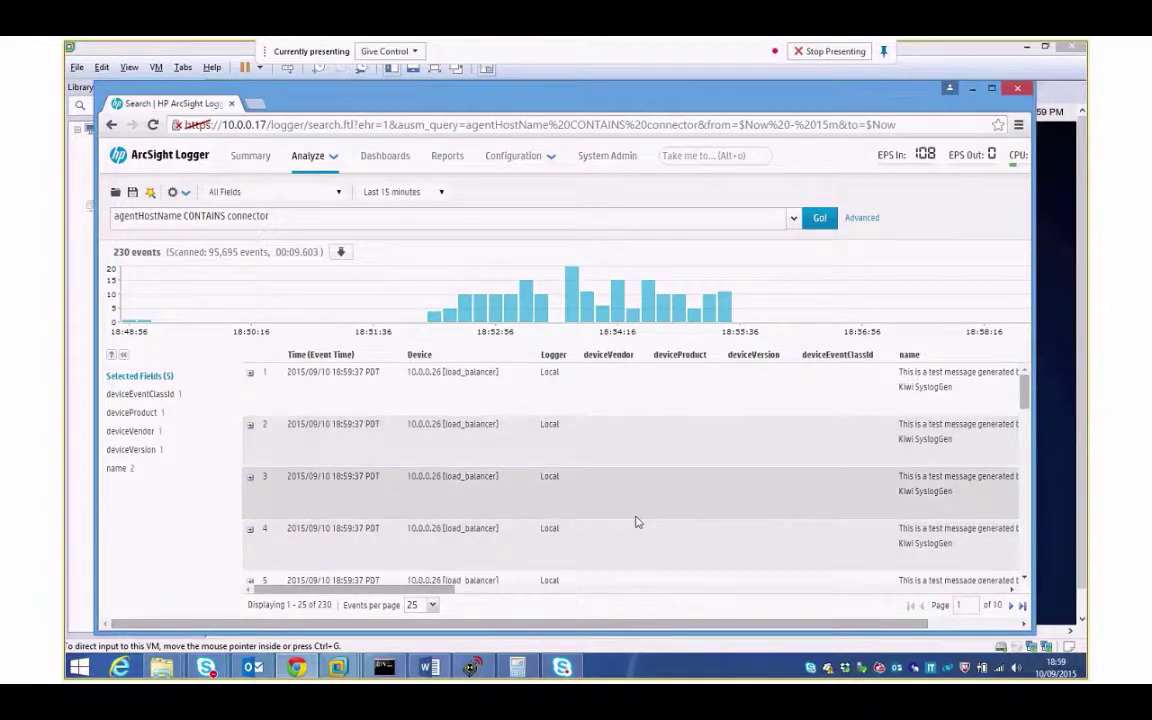
# Scroll the 230 results to inspect which connector each event's agentHostName shows
pyautogui.moveTo(442, 590); pyautogui.dragTo(484, 594)
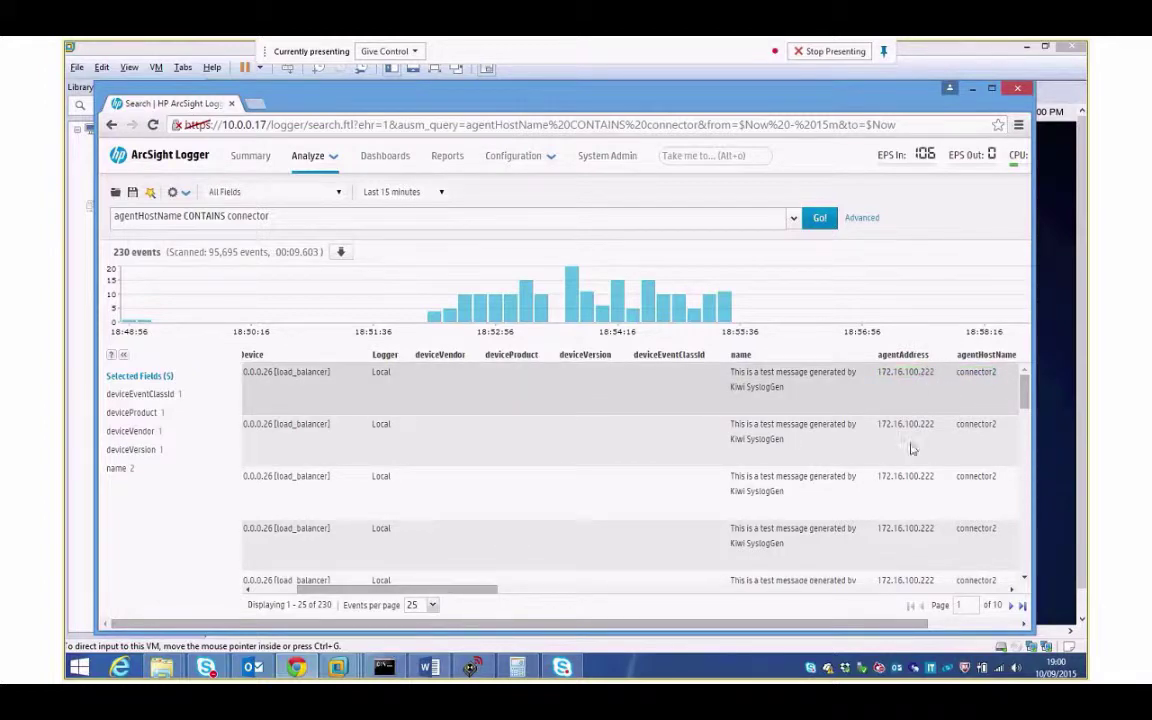
pyautogui.scroll(-1, 1028, 397)
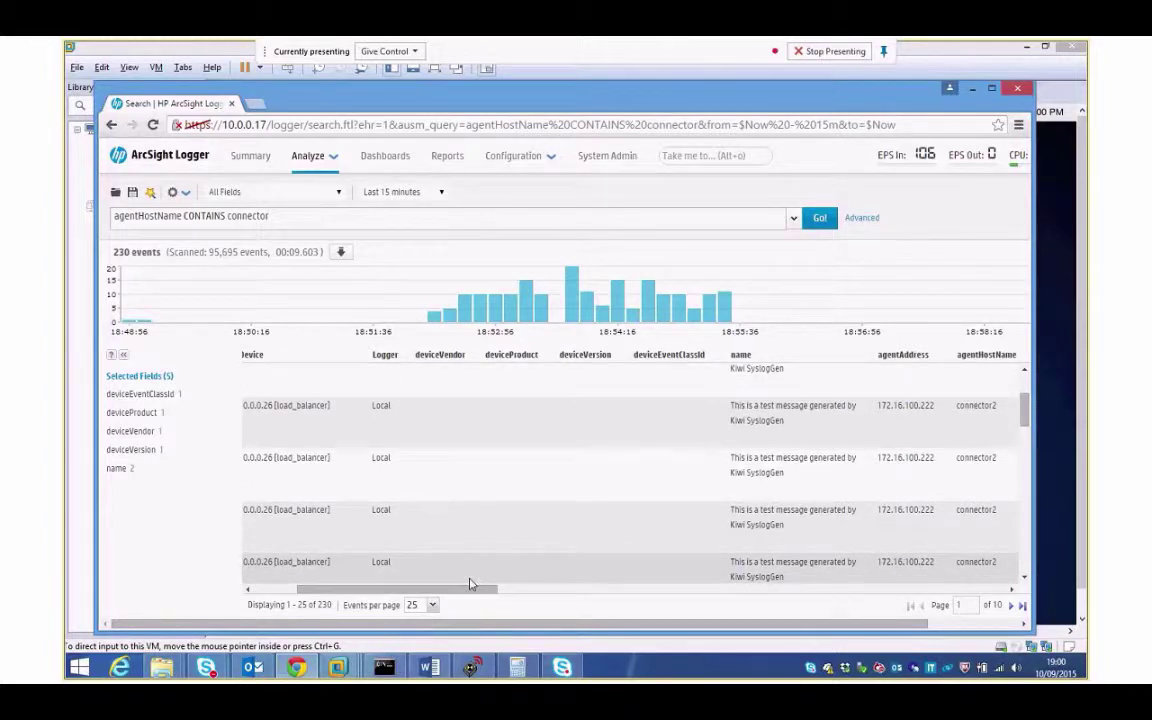
pyautogui.moveTo(471, 584); pyautogui.dragTo(509, 585)
pyautogui.moveTo(1018, 427); pyautogui.dragTo(1030, 477)
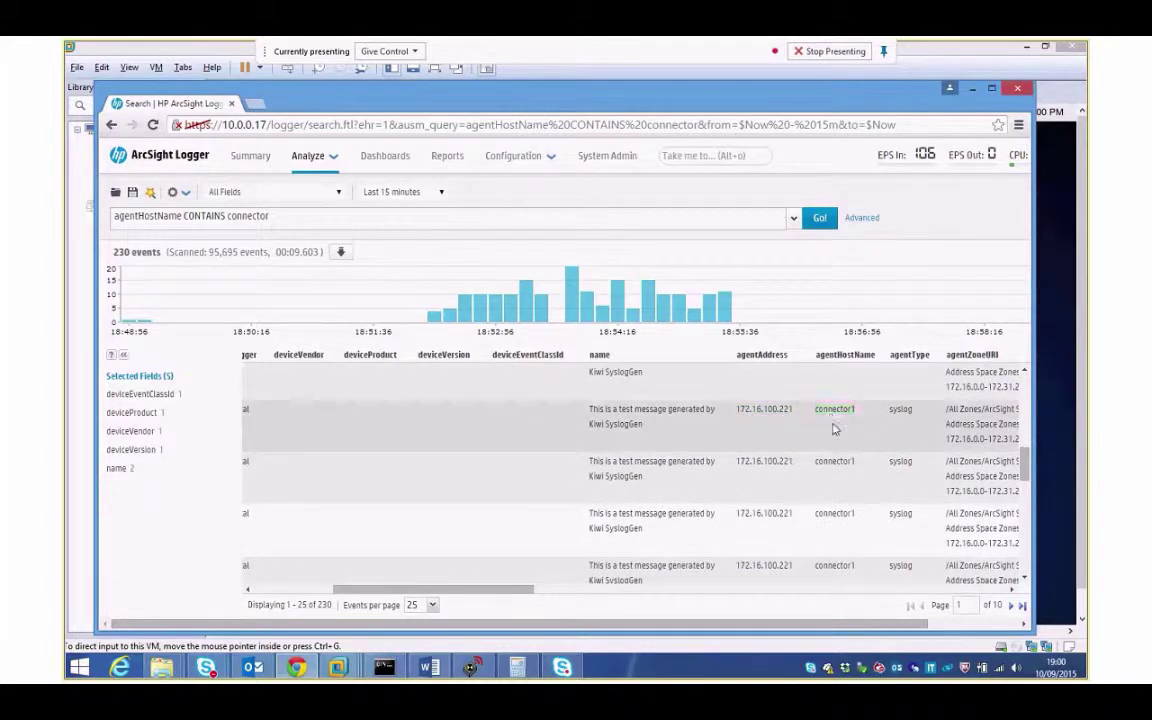
pyautogui.moveTo(1024, 475); pyautogui.dragTo(1022, 534)
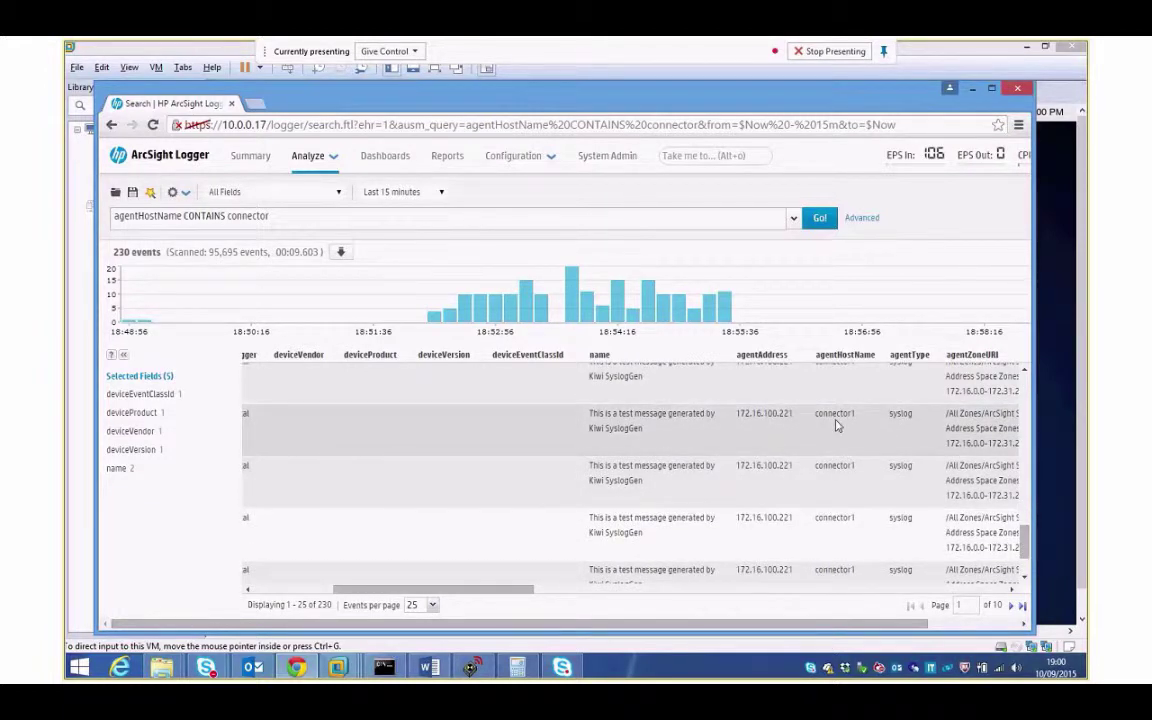
pyautogui.moveTo(463, 590); pyautogui.dragTo(507, 591)
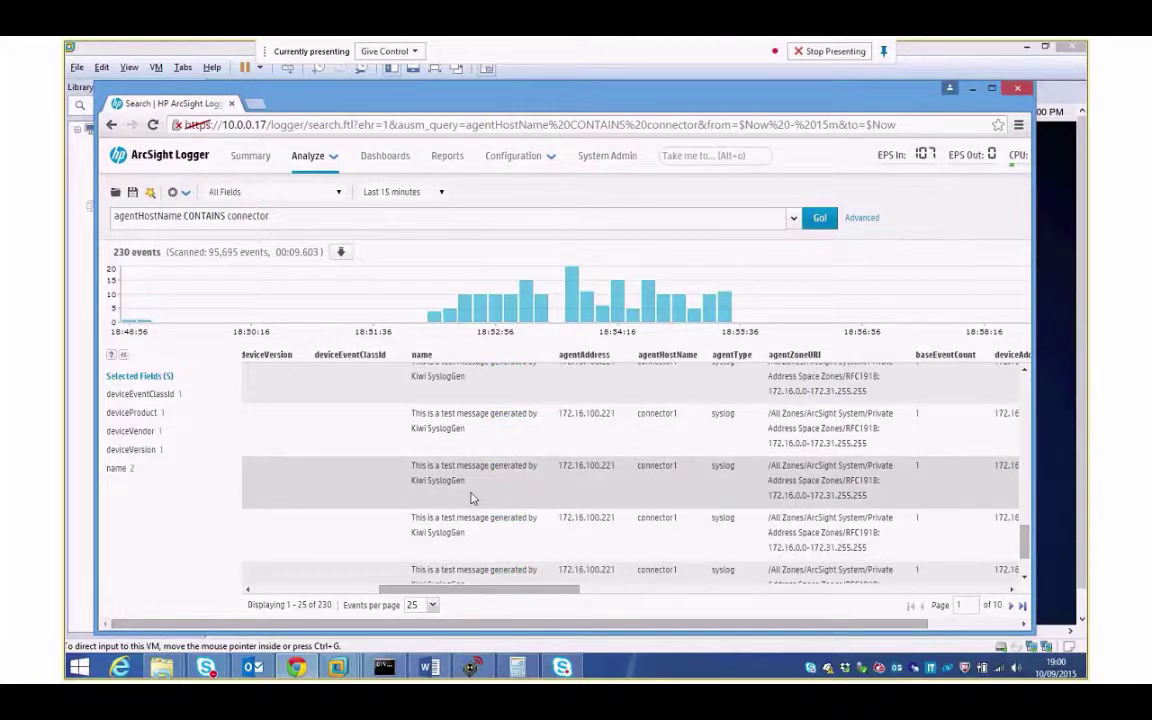
pyautogui.moveTo(1025, 553); pyautogui.dragTo(1025, 548)
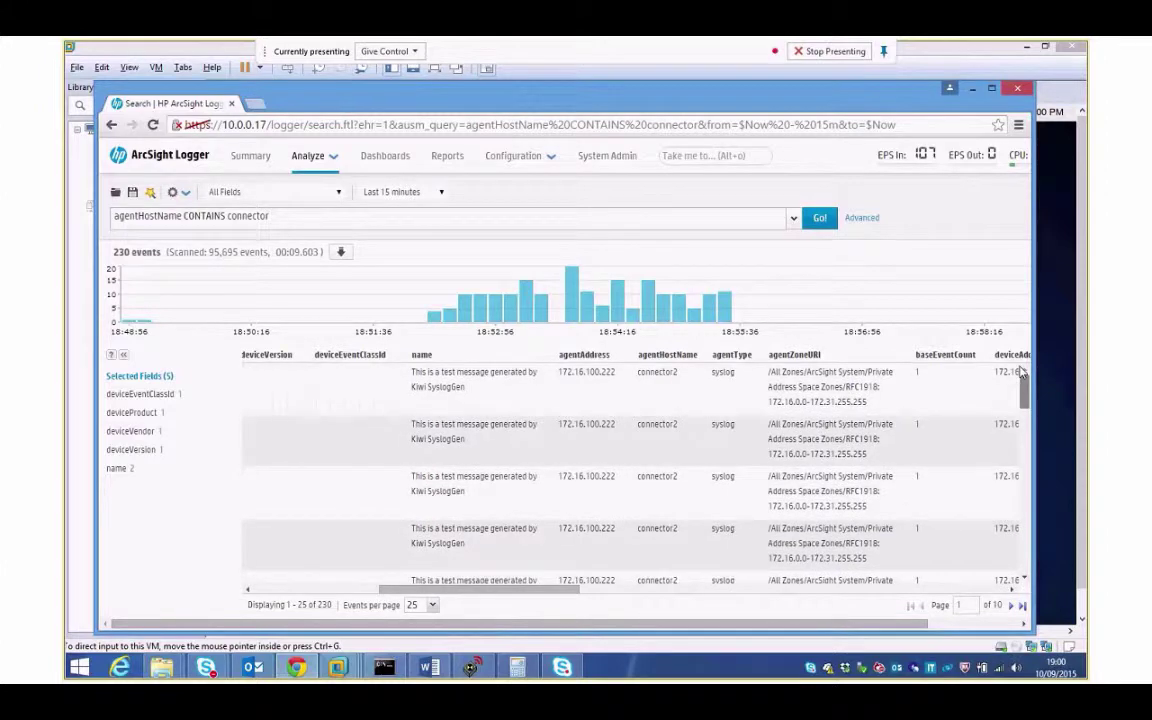
# Re-run the search and browse the results from connector1 (172.16.100.221) and connector2 (172.16.100.222)
pyautogui.click(818, 218)
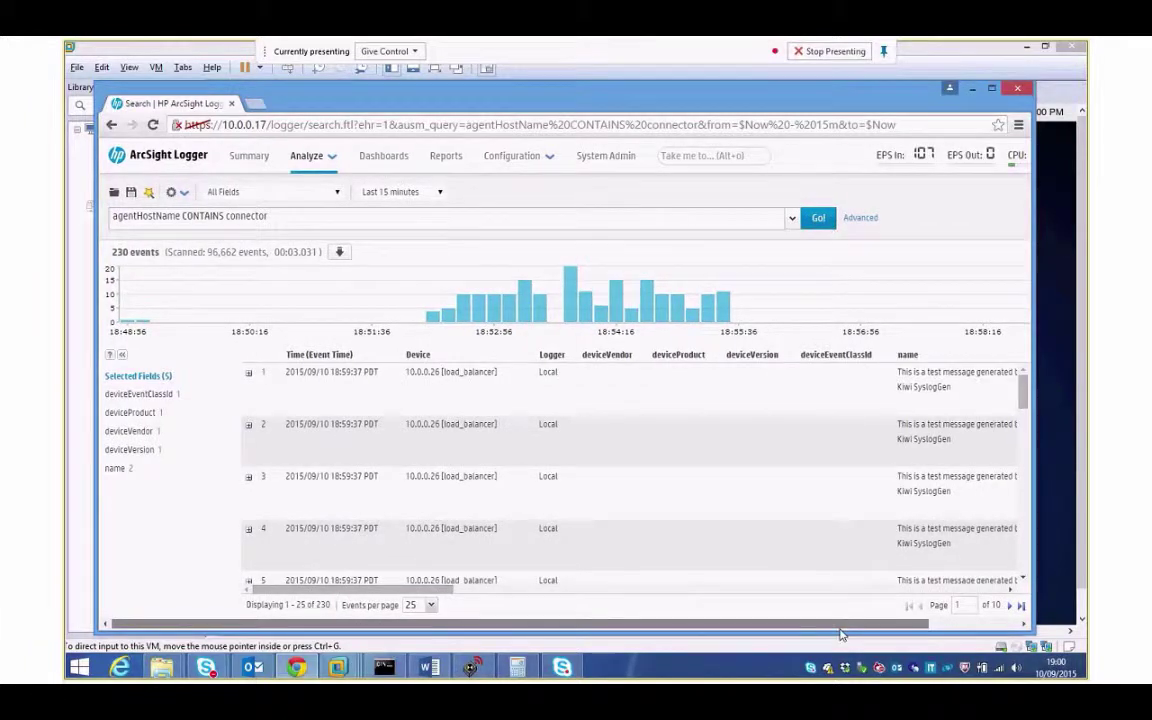
pyautogui.moveTo(840, 633); pyautogui.dragTo(930, 633)
pyautogui.moveTo(615, 624); pyautogui.dragTo(524, 625)
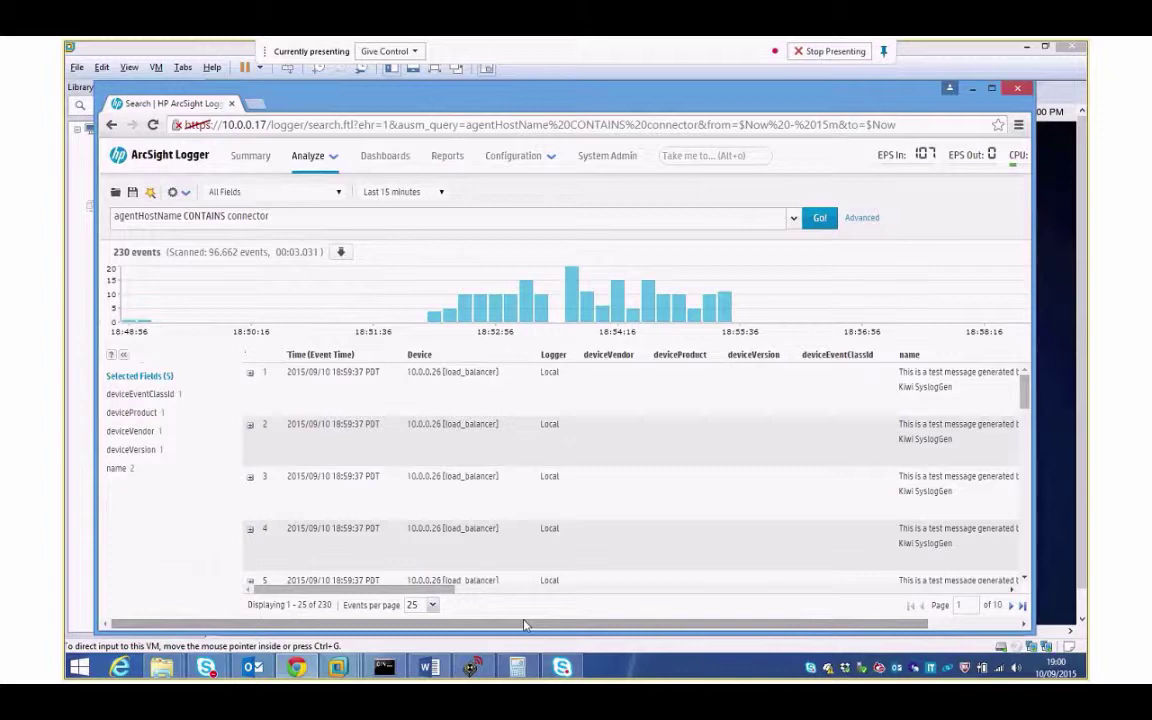
pyautogui.moveTo(406, 589); pyautogui.dragTo(566, 590)
pyautogui.scroll(-1, 577, 505)
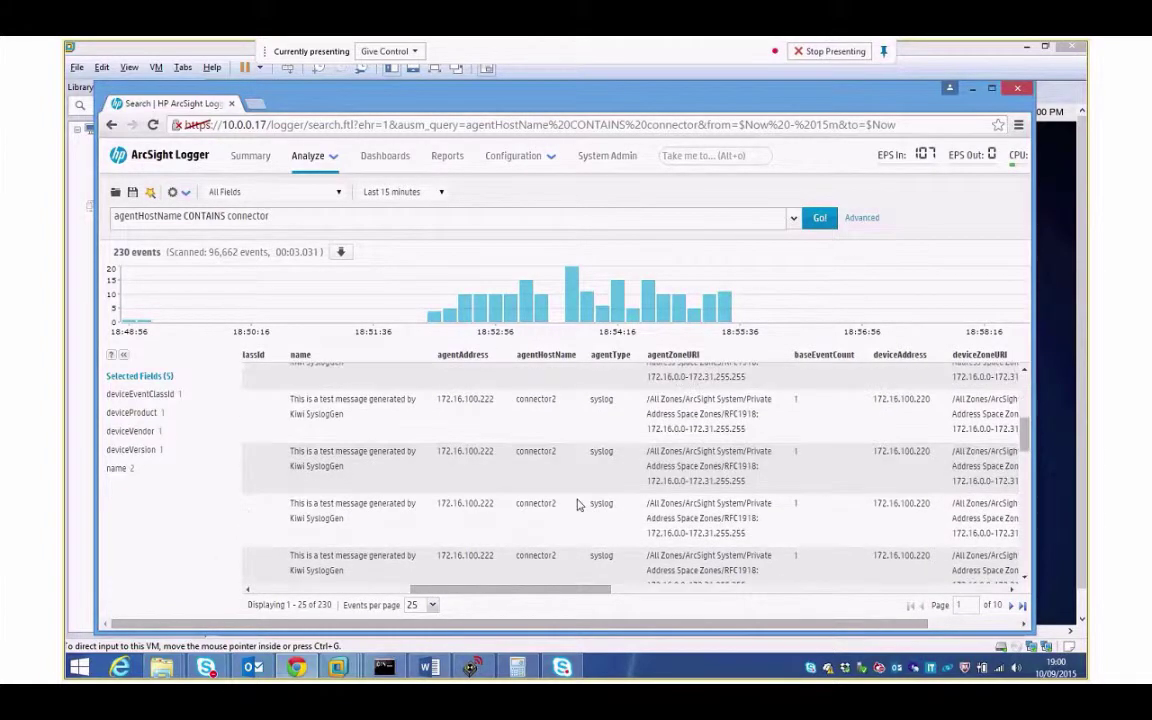
pyautogui.scroll(-3, 577, 505)
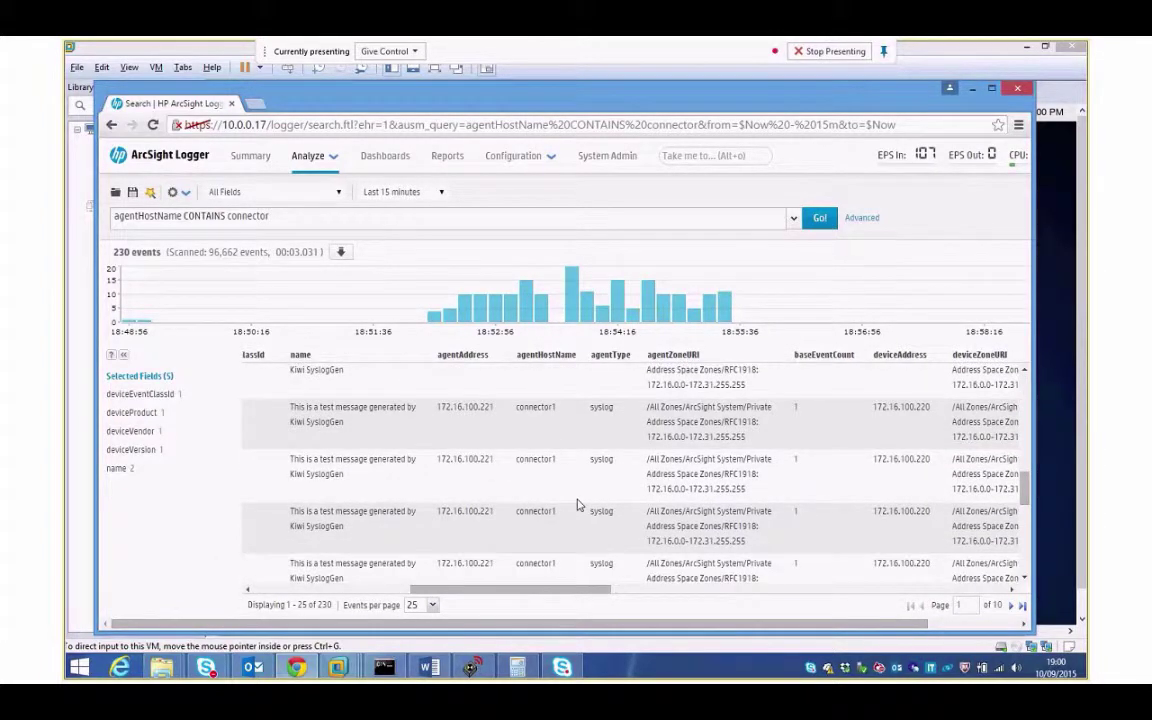
pyautogui.scroll(5, 600, 530)
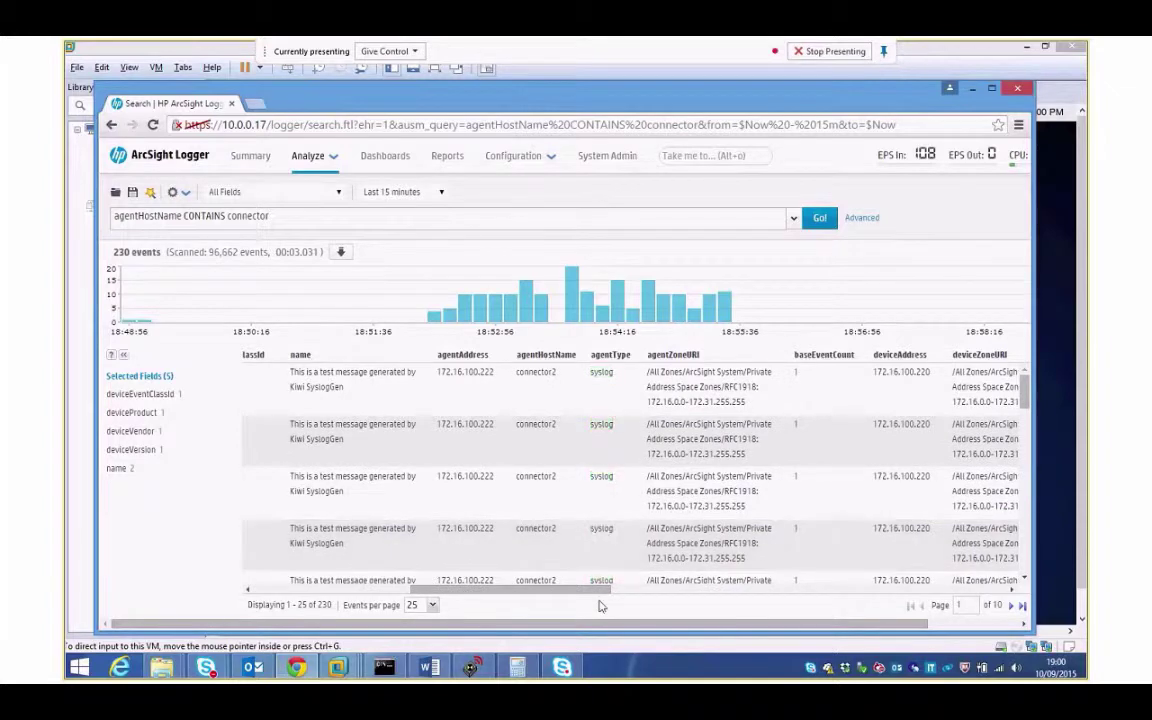
# Look through the LB, Connector 1 and Connector 2 consoles, ending on Connector 2's 19:01 requests
pyautogui.moveTo(353, 672)
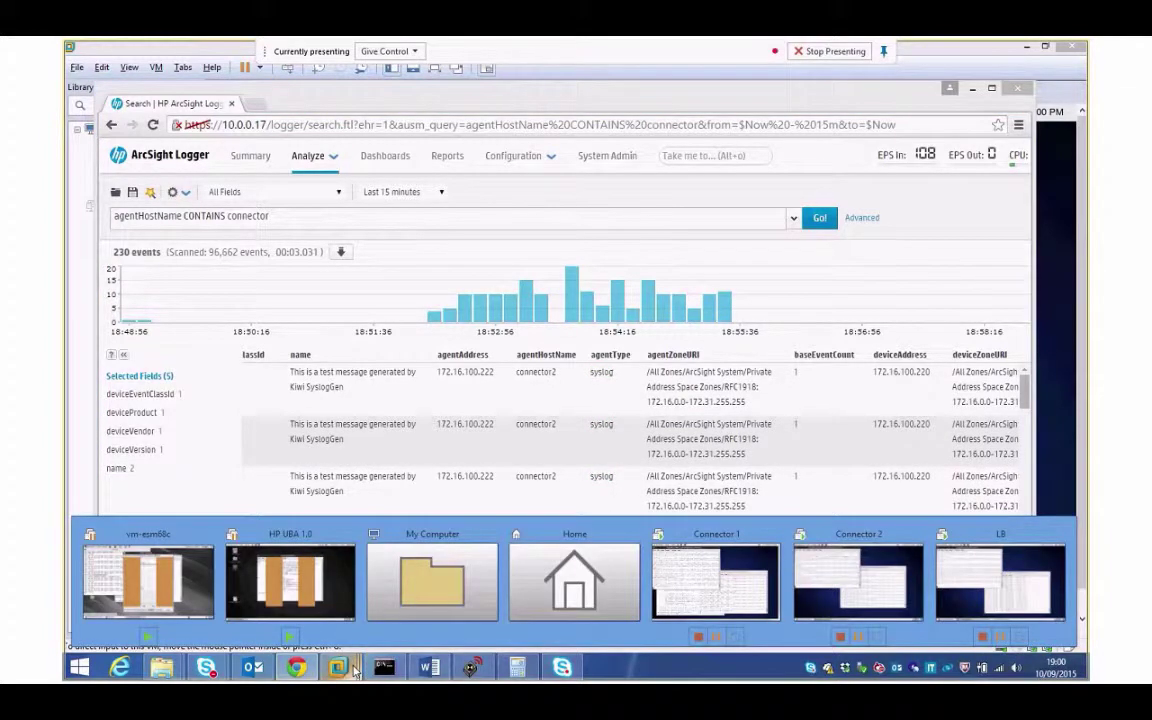
pyautogui.click(995, 581)
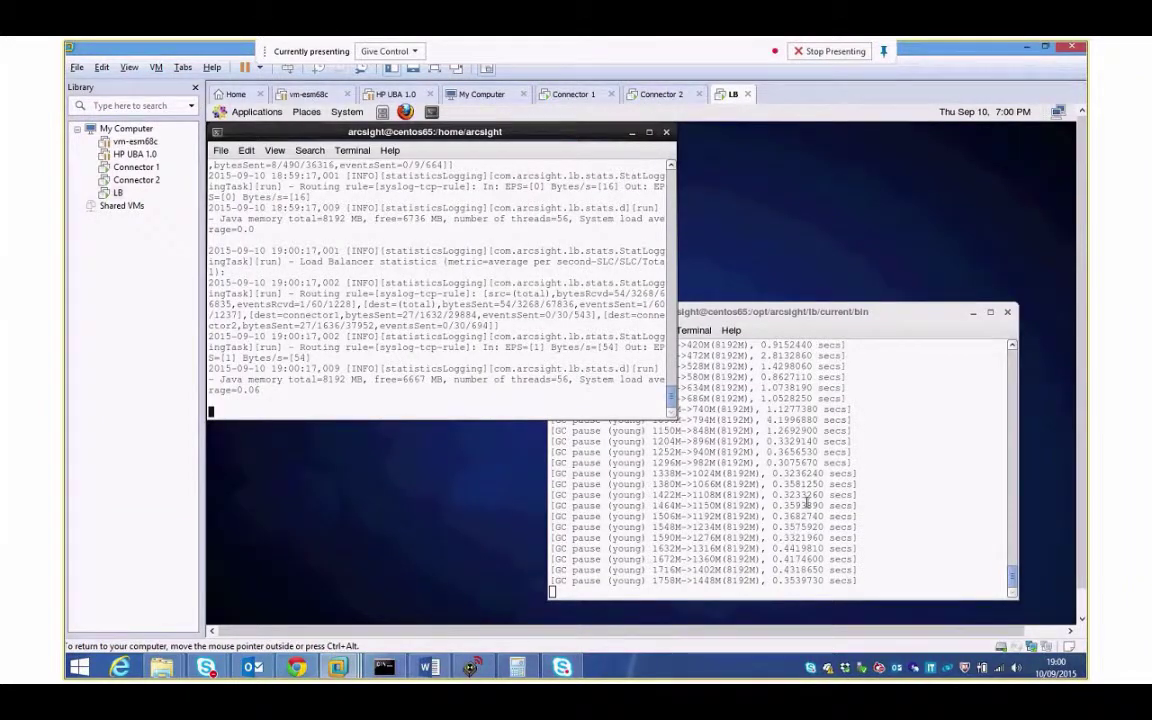
pyautogui.click(588, 94)
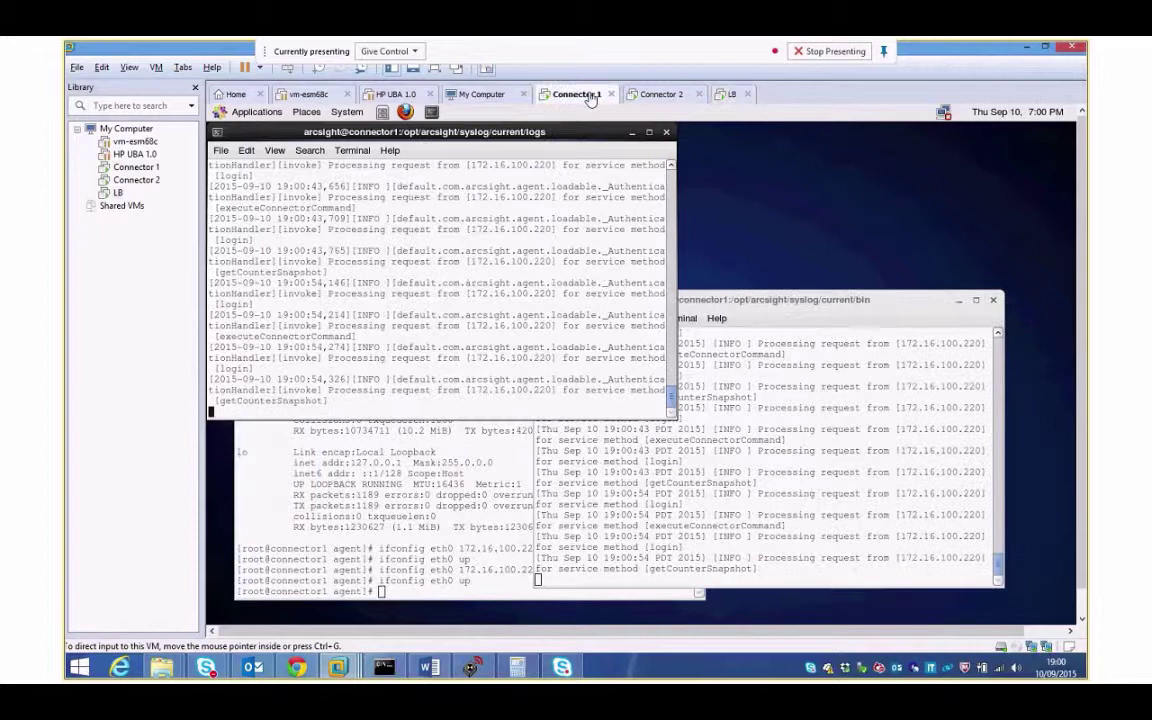
pyautogui.click(661, 94)
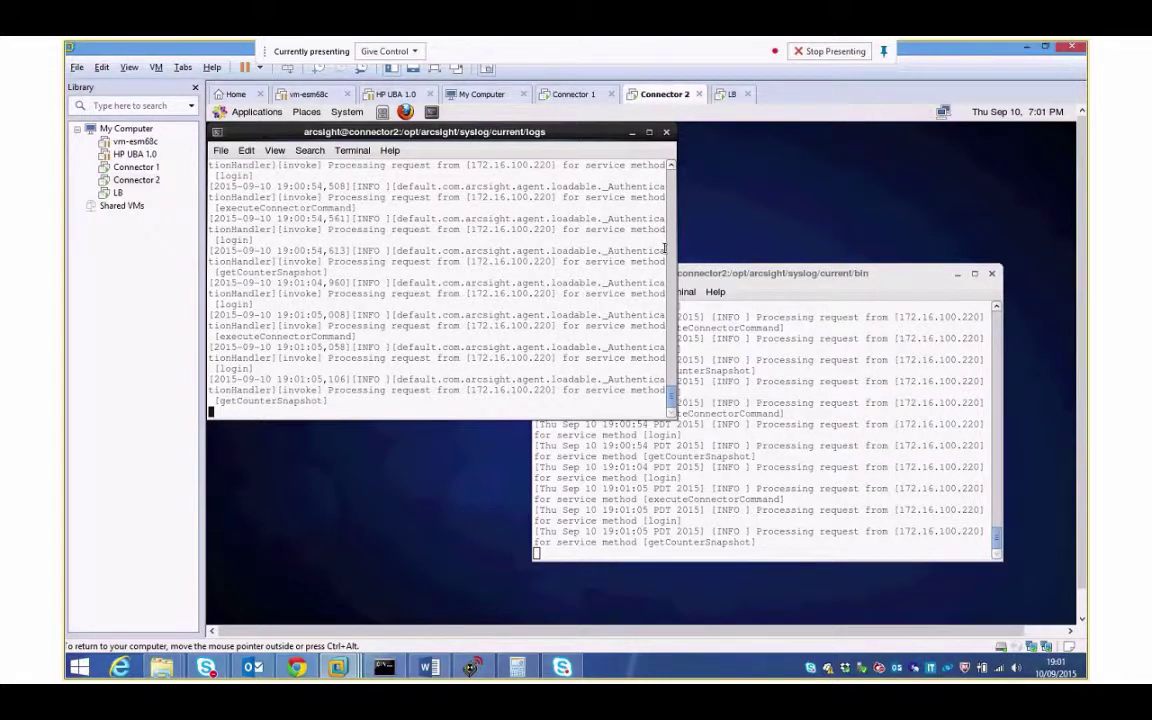
# Bring the Skype for Business one-participant conversation window back to the front
pyautogui.click(201, 669)
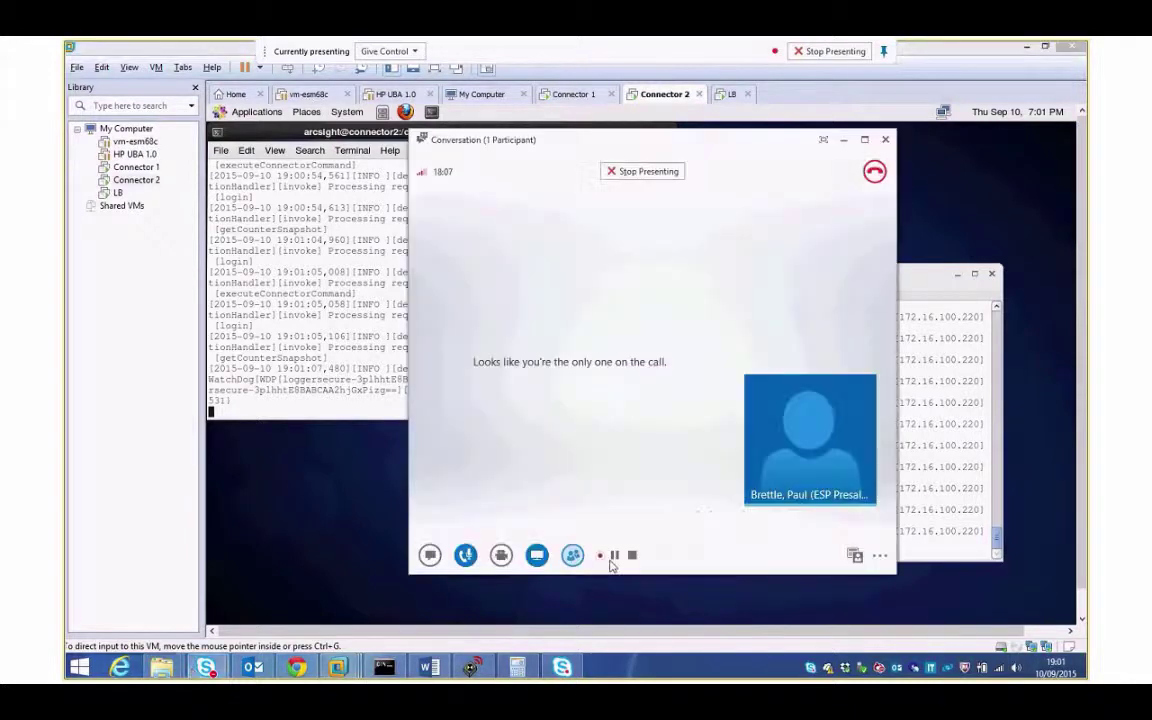